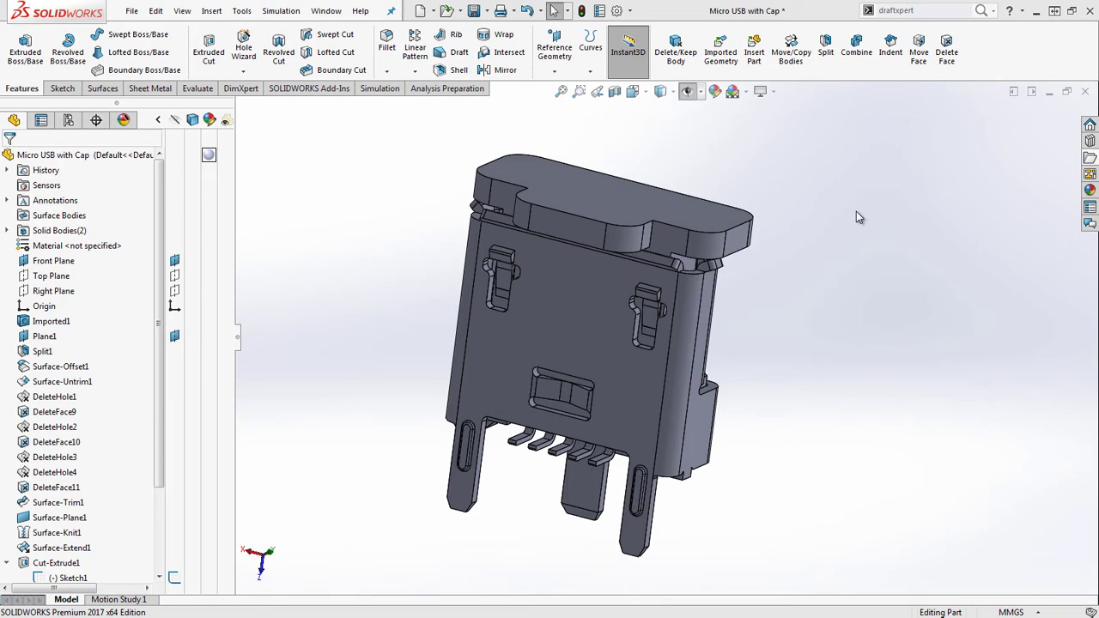
- Look up the shortcut assigned to the Measure command, and briefly open and close the Measure tool
{"action": "middle_click_drag", "start_coordinate": [827, 216], "coordinate": [895, 264]}
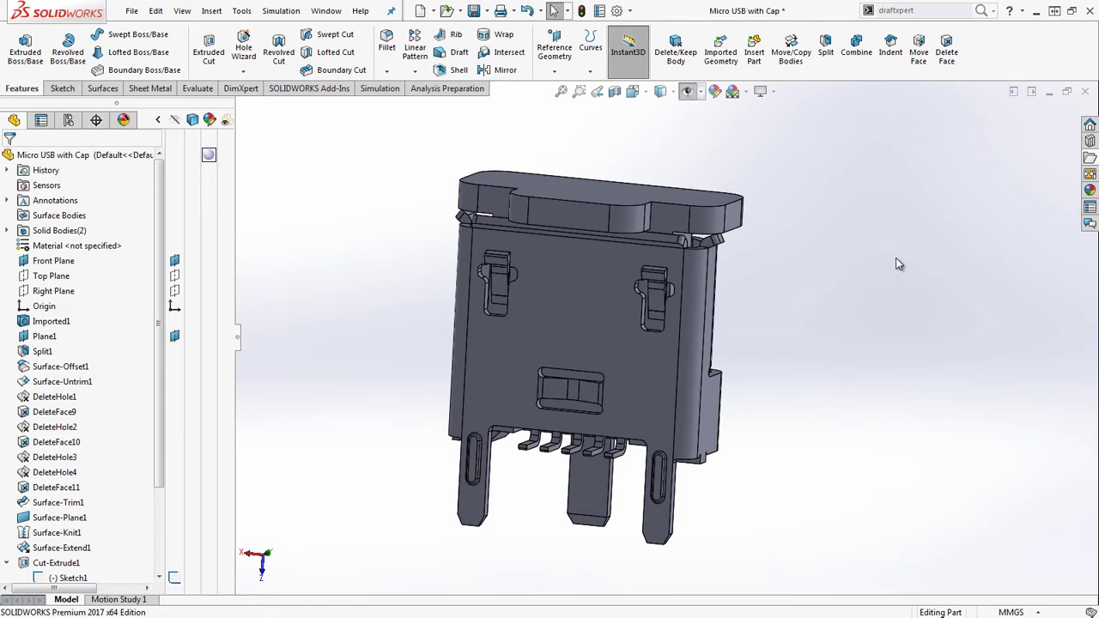
{"action": "key", "text": "ctrl+2"}
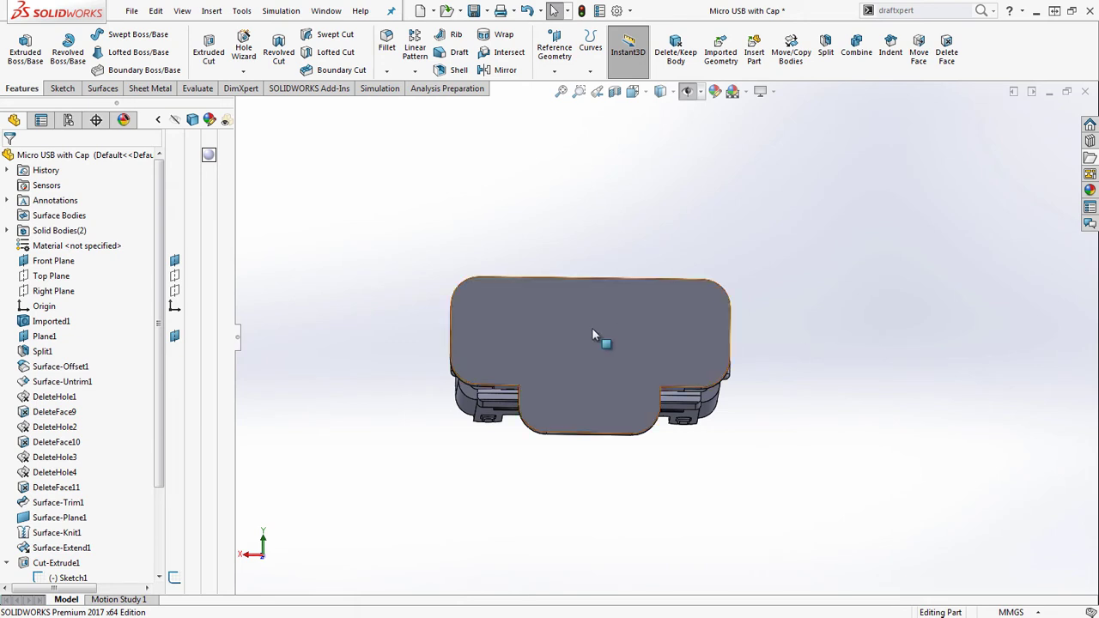
{"action": "left_click", "coordinate": [196, 89]}
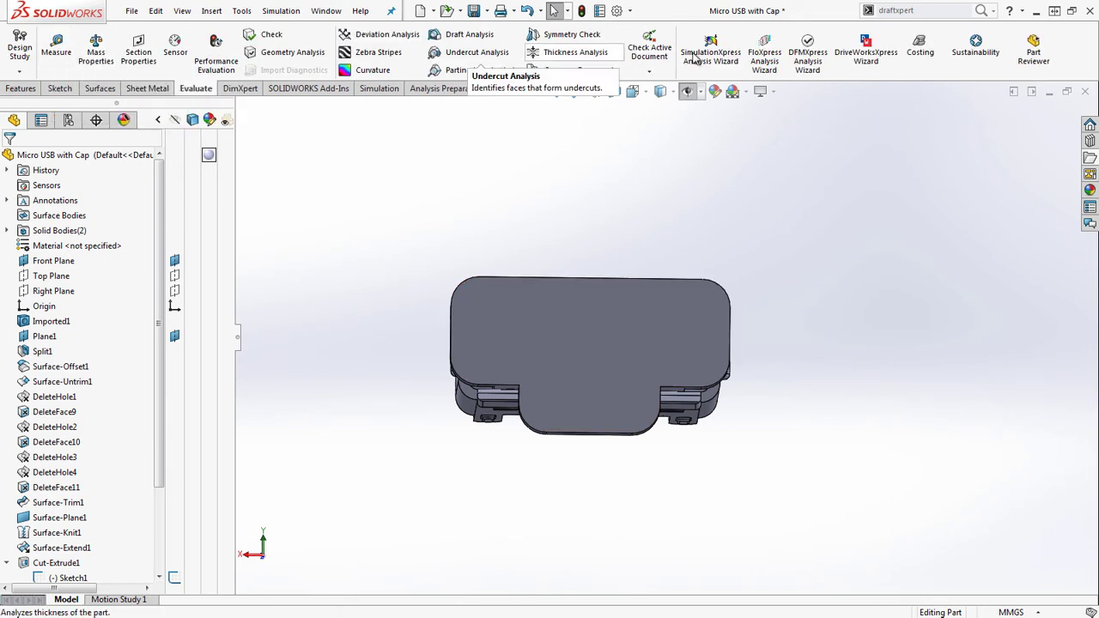
{"action": "left_click", "coordinate": [241, 10]}
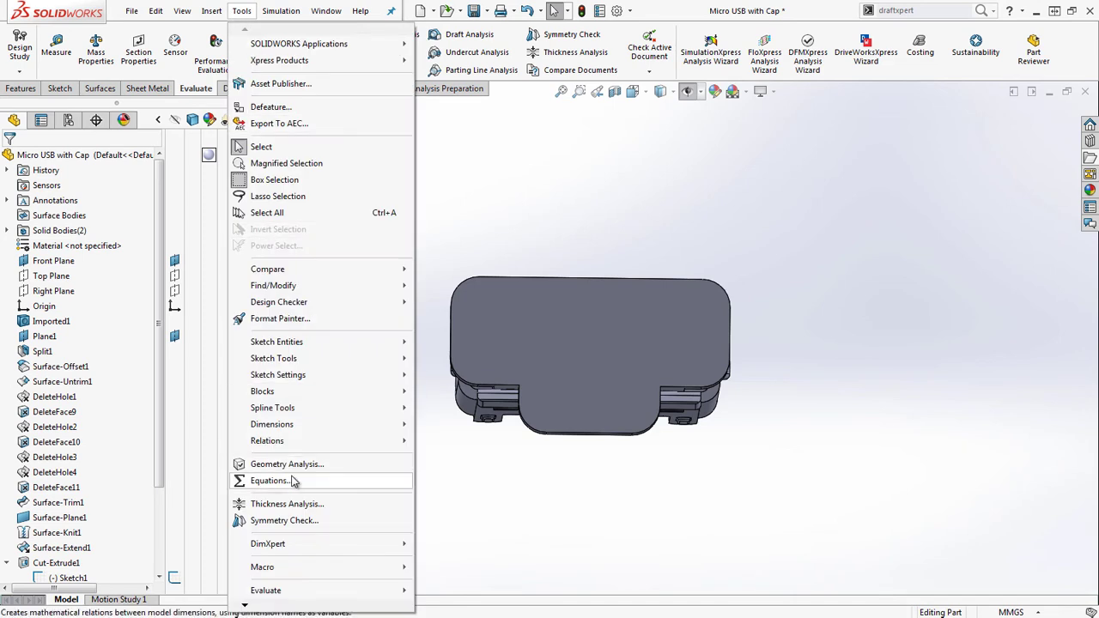
{"action": "mouse_move", "coordinate": [315, 592]}
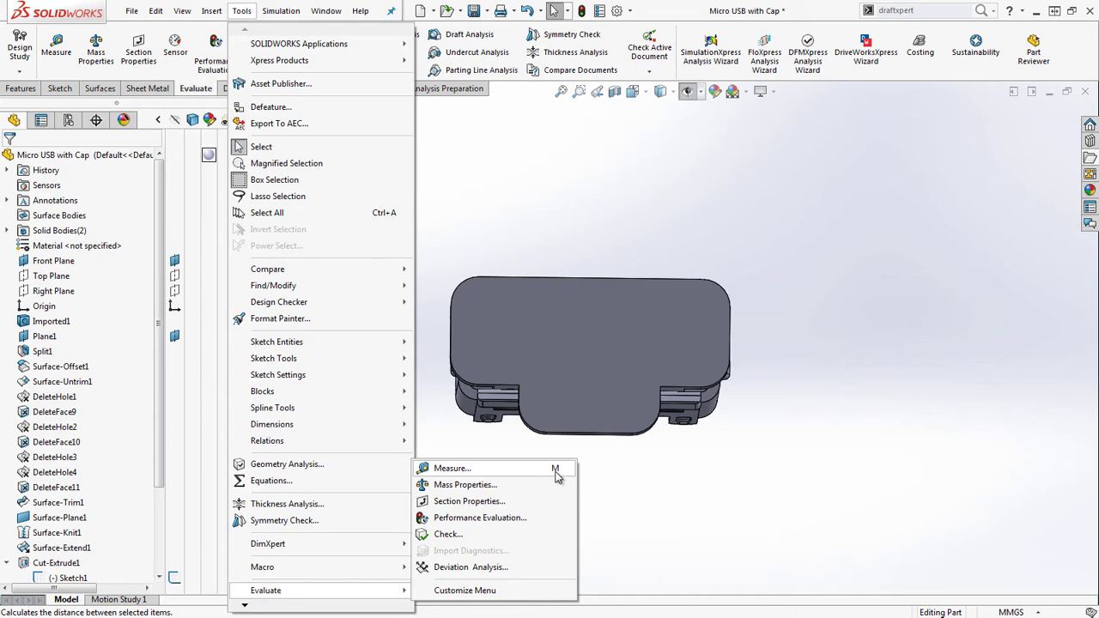
{"action": "left_click", "coordinate": [807, 432]}
{"action": "middle_click_drag", "start_coordinate": [807, 432], "coordinate": [795, 247]}
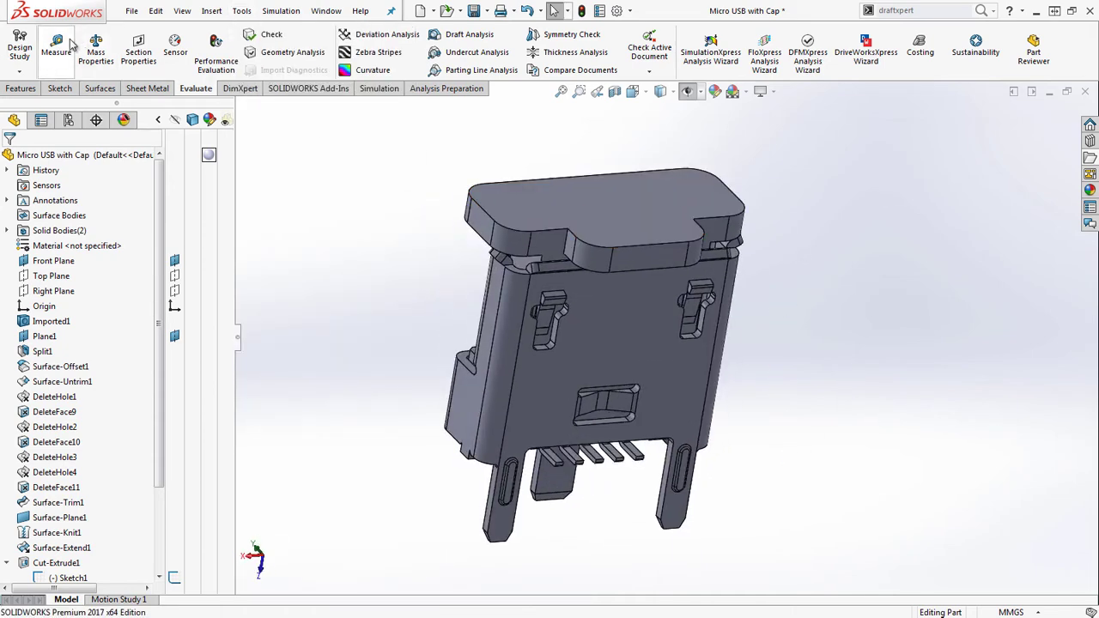
{"action": "key", "text": "m"}
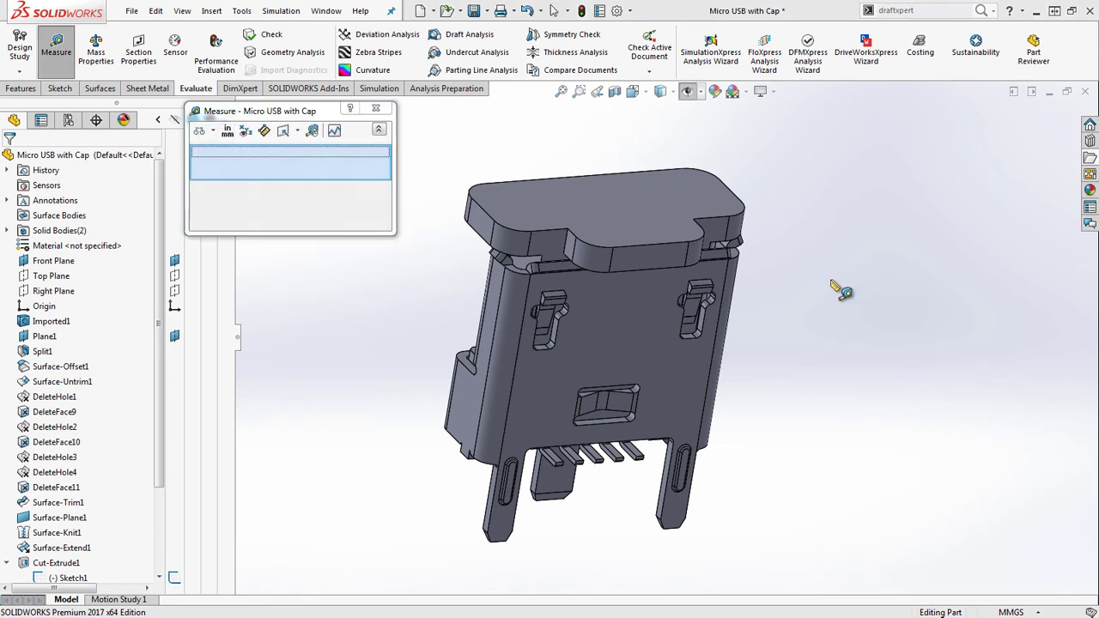
{"action": "left_click", "coordinate": [376, 108]}
{"action": "middle_click_drag", "start_coordinate": [428, 297], "coordinate": [468, 322], "text": "ctrl"}
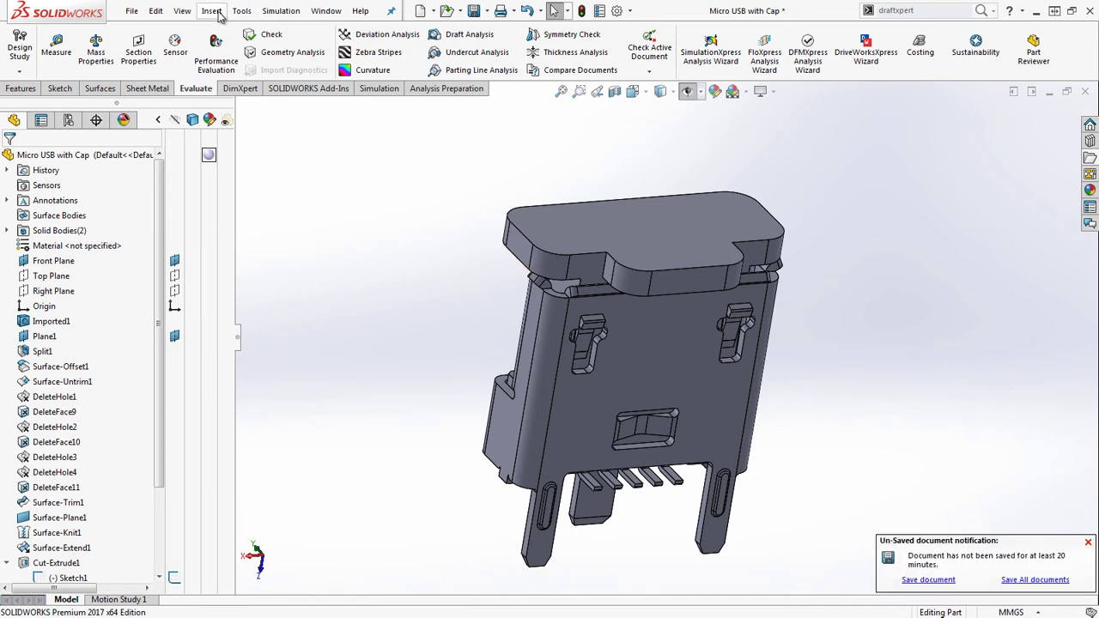
- Turn off Hide All Types to display the model's planes
{"action": "left_click", "coordinate": [182, 11]}
{"action": "mouse_move", "coordinate": [229, 135]}
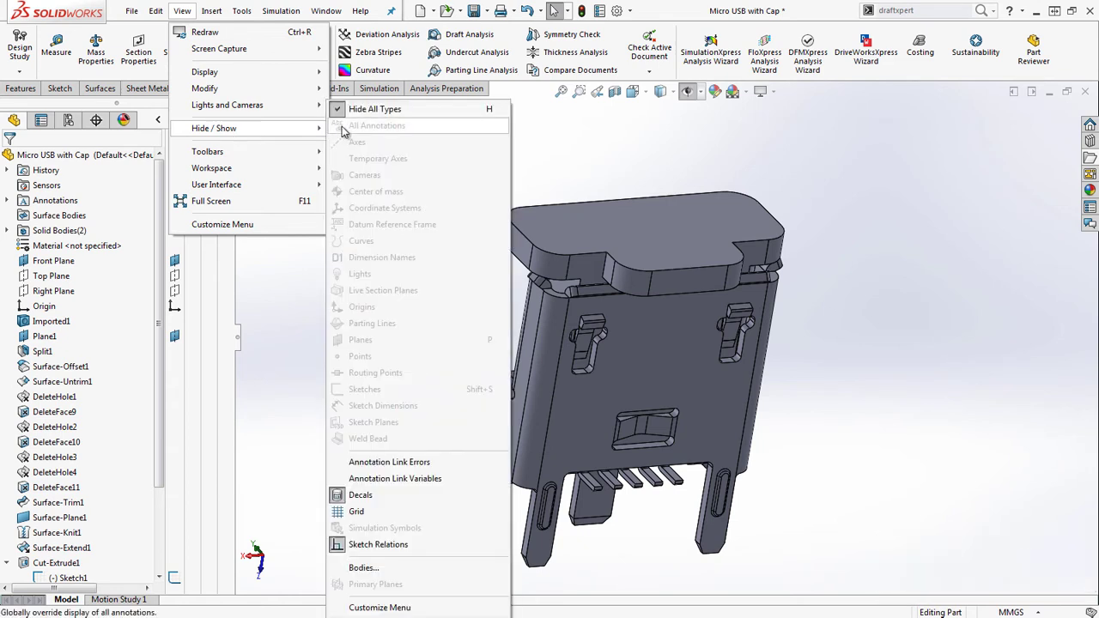
{"action": "left_click", "coordinate": [893, 182]}
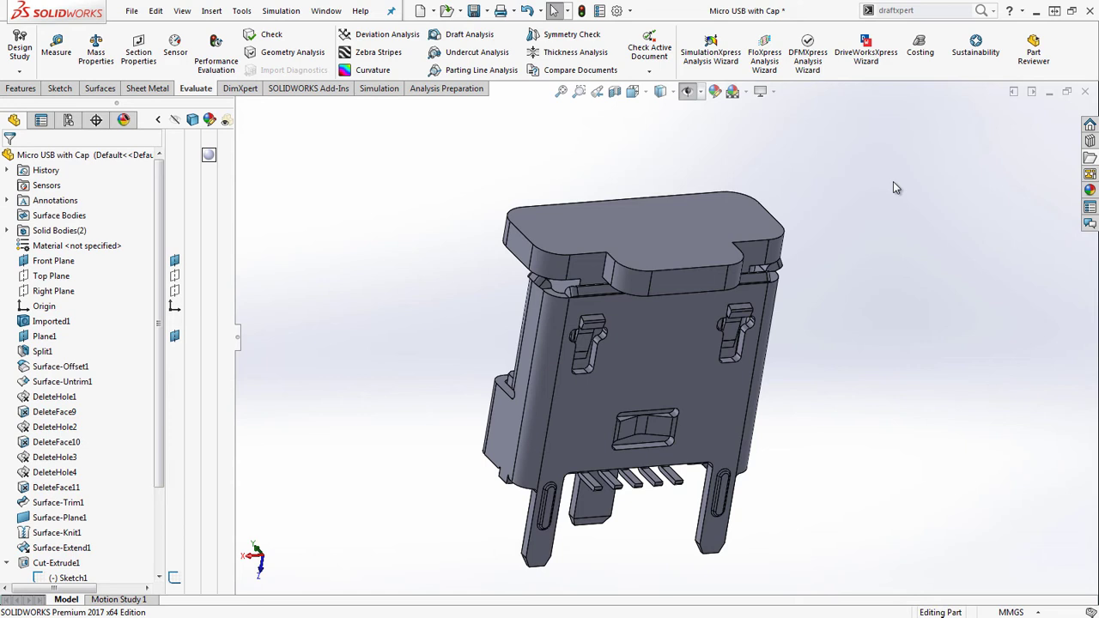
{"action": "left_click", "coordinate": [181, 10]}
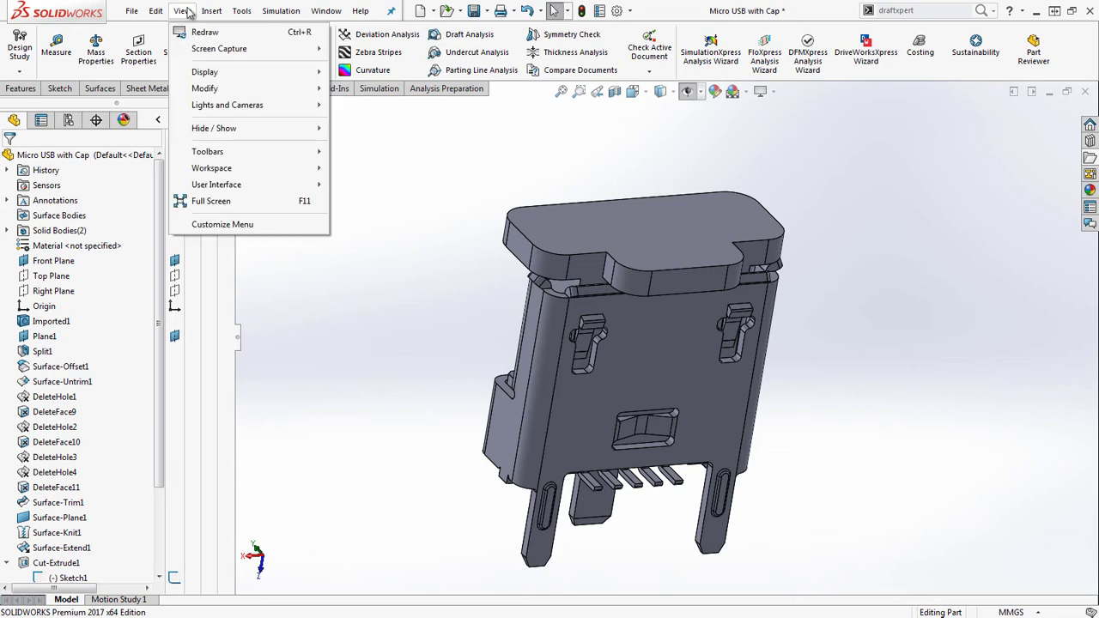
{"action": "mouse_move", "coordinate": [257, 129]}
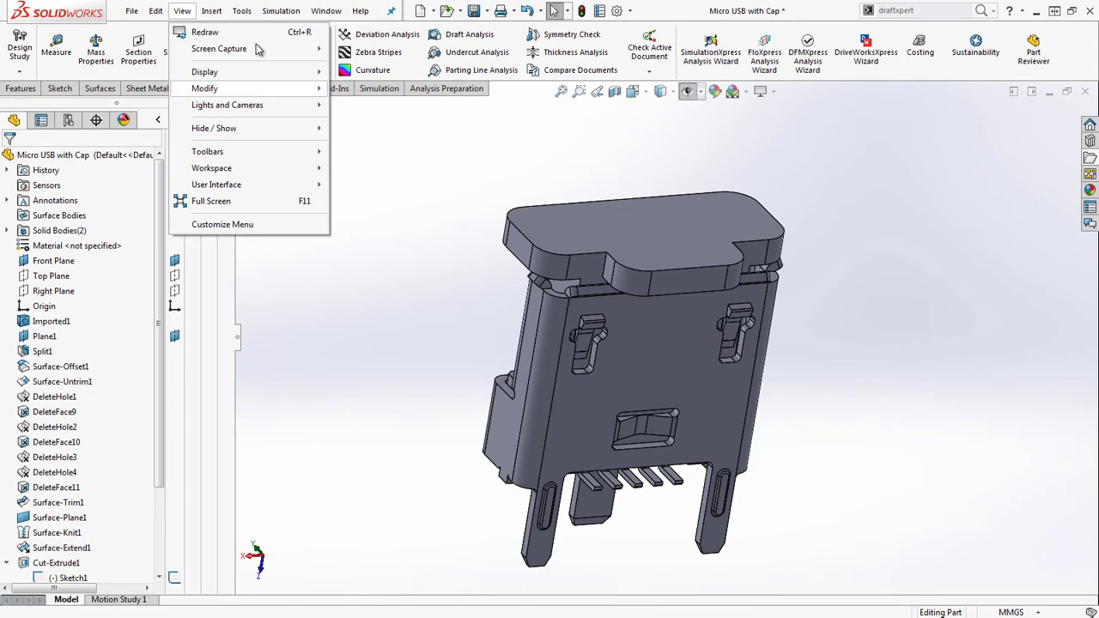
{"action": "mouse_move", "coordinate": [314, 129]}
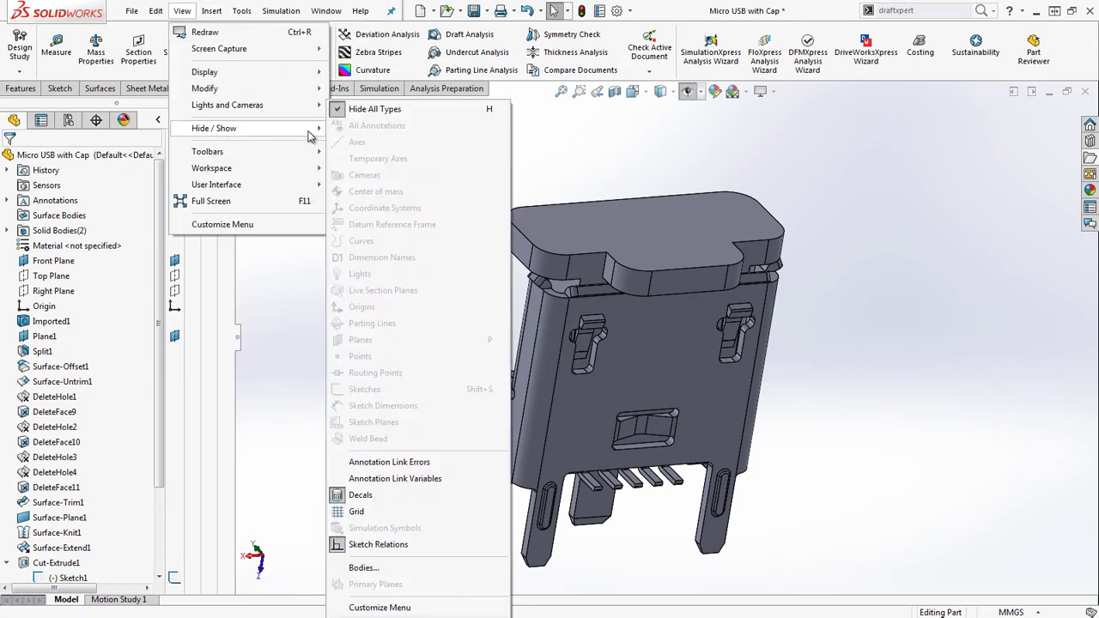
{"action": "left_click", "coordinate": [370, 109]}
{"action": "left_click", "coordinate": [182, 10]}
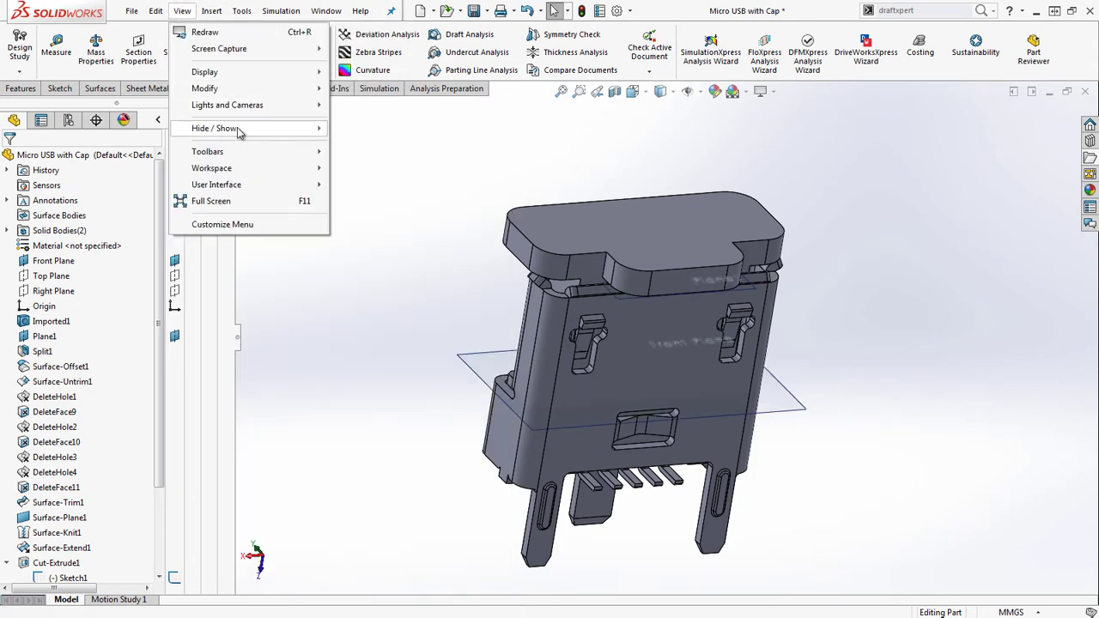
{"action": "mouse_move", "coordinate": [257, 128]}
{"action": "left_click", "coordinate": [374, 109]}
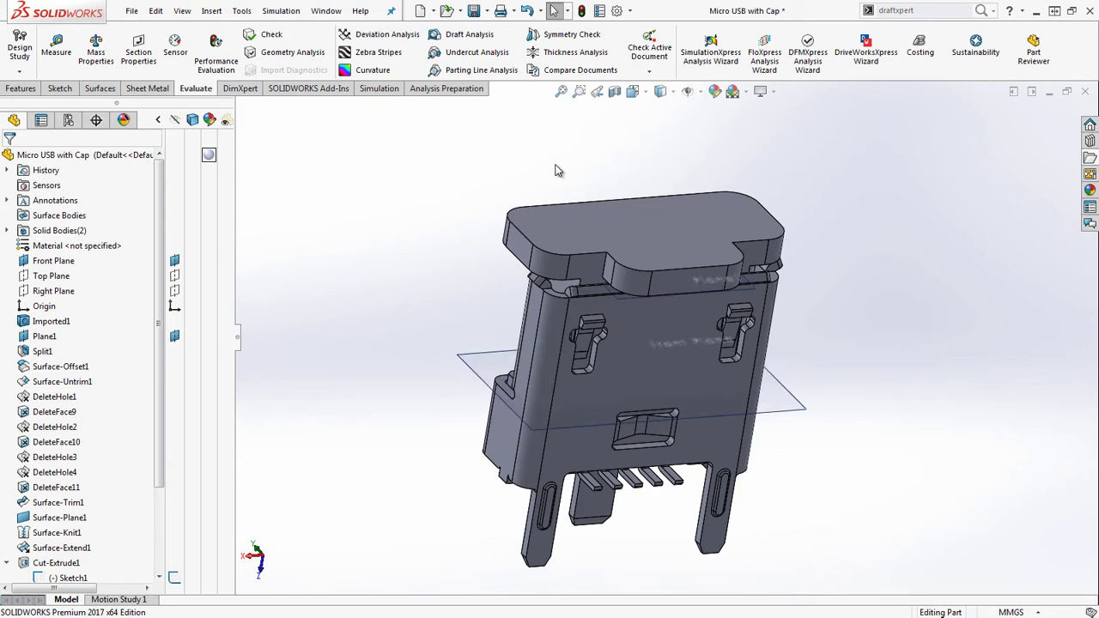
- Turn on the display of sketches to show the circle sketch around the cap
{"action": "key", "text": "ctrl+1"}
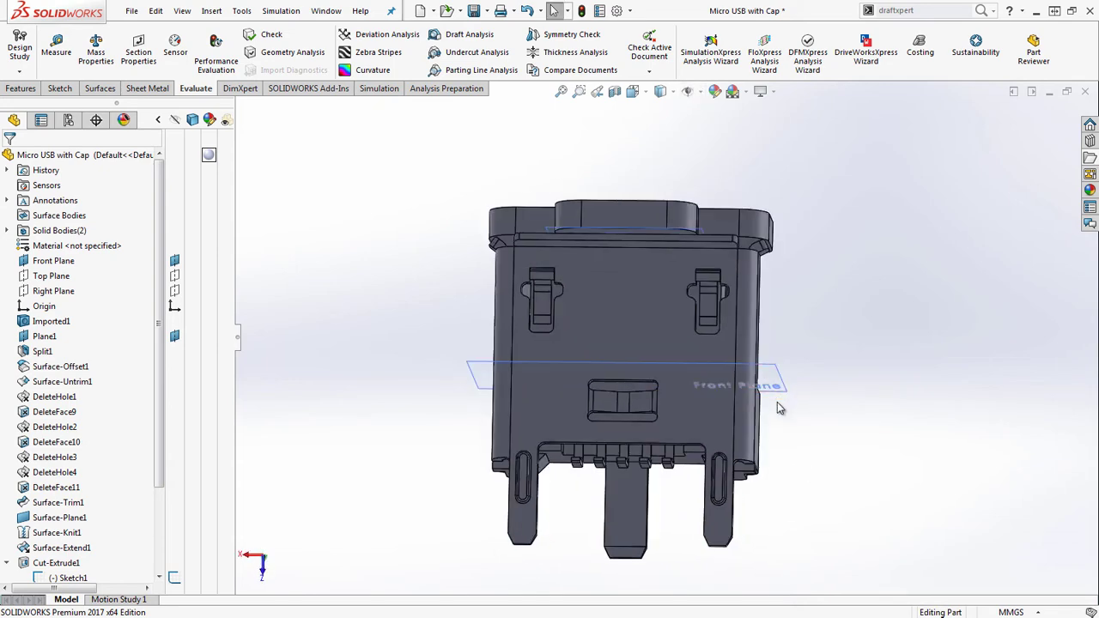
{"action": "middle_click_drag", "start_coordinate": [780, 412], "coordinate": [738, 316]}
{"action": "key", "text": "ctrl+1"}
{"action": "scroll", "coordinate": [125, 462], "scroll_direction": "down", "scroll_amount": 3}
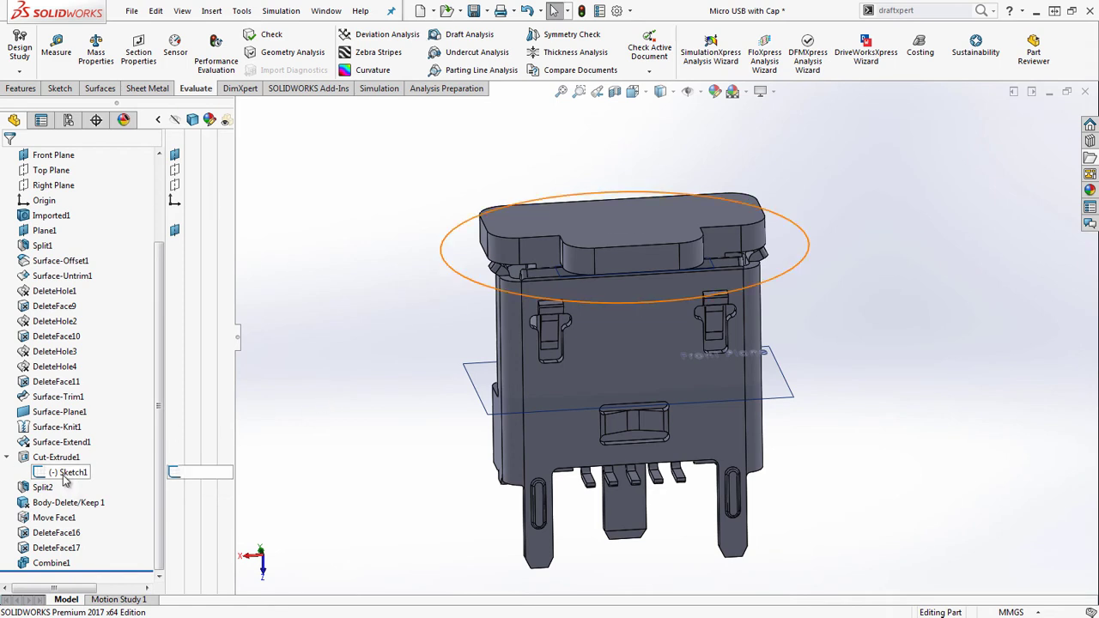
{"action": "left_click", "coordinate": [182, 11]}
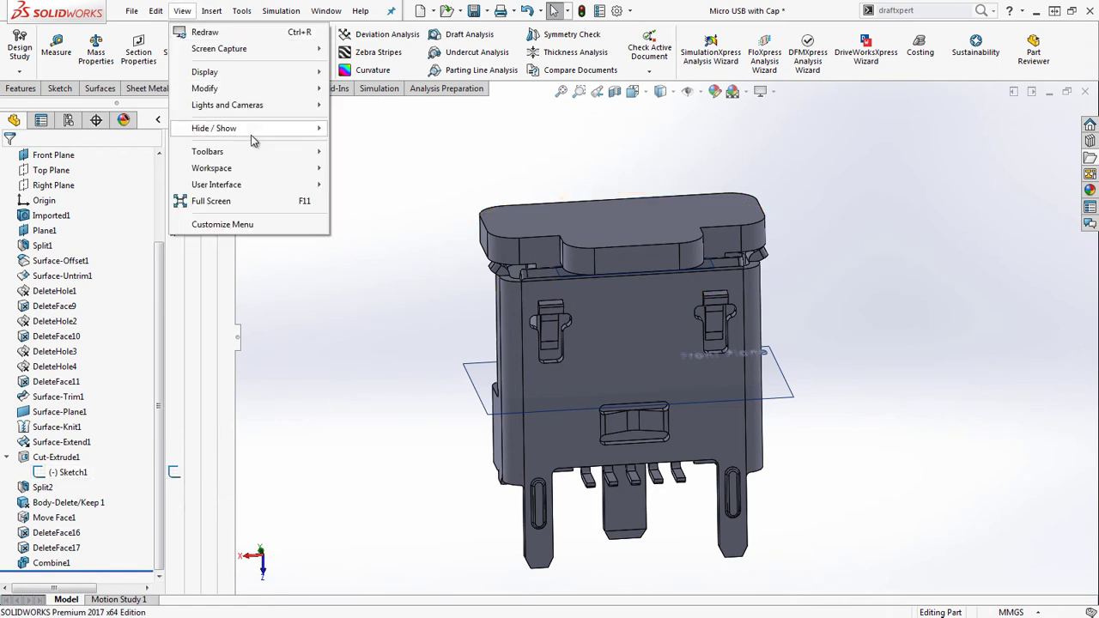
{"action": "mouse_move", "coordinate": [253, 134]}
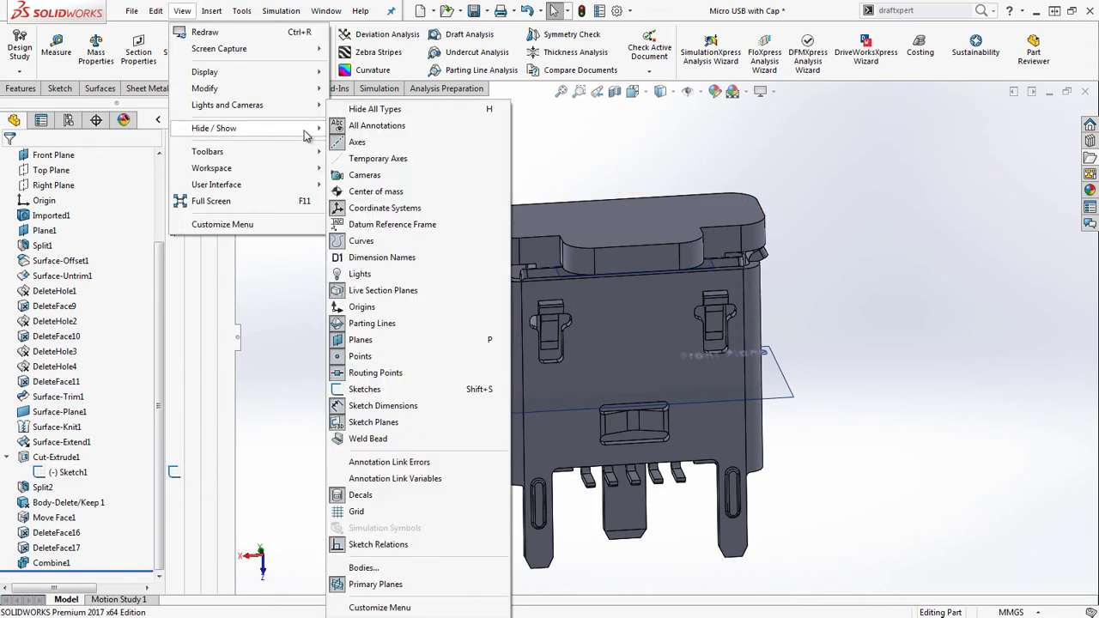
{"action": "left_click", "coordinate": [437, 389]}
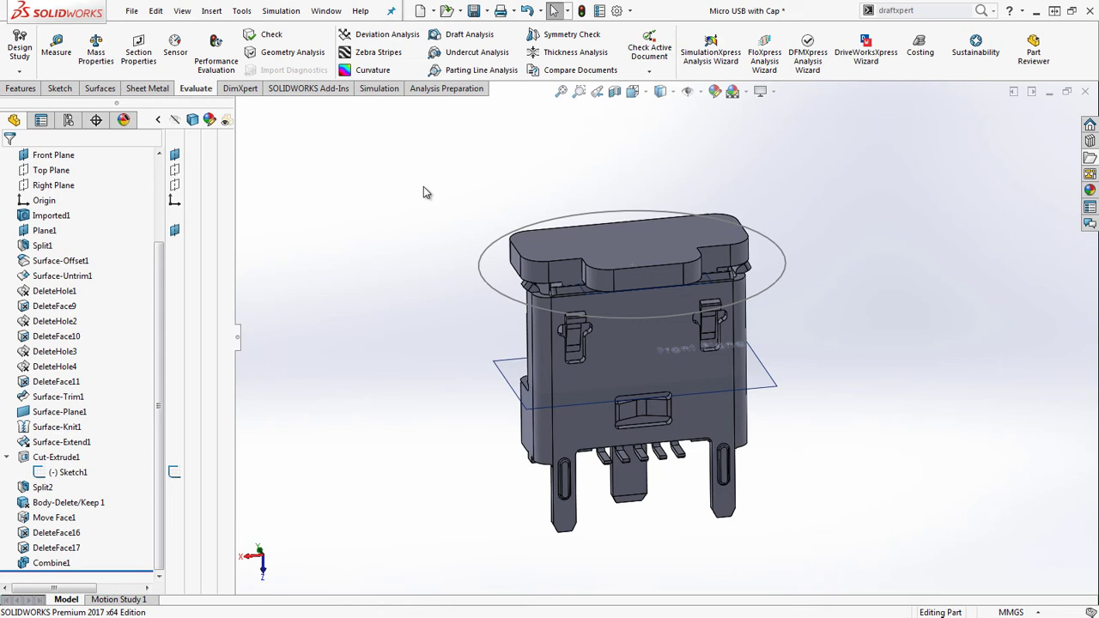
{"action": "middle_click_drag", "start_coordinate": [863, 175], "coordinate": [861, 191]}
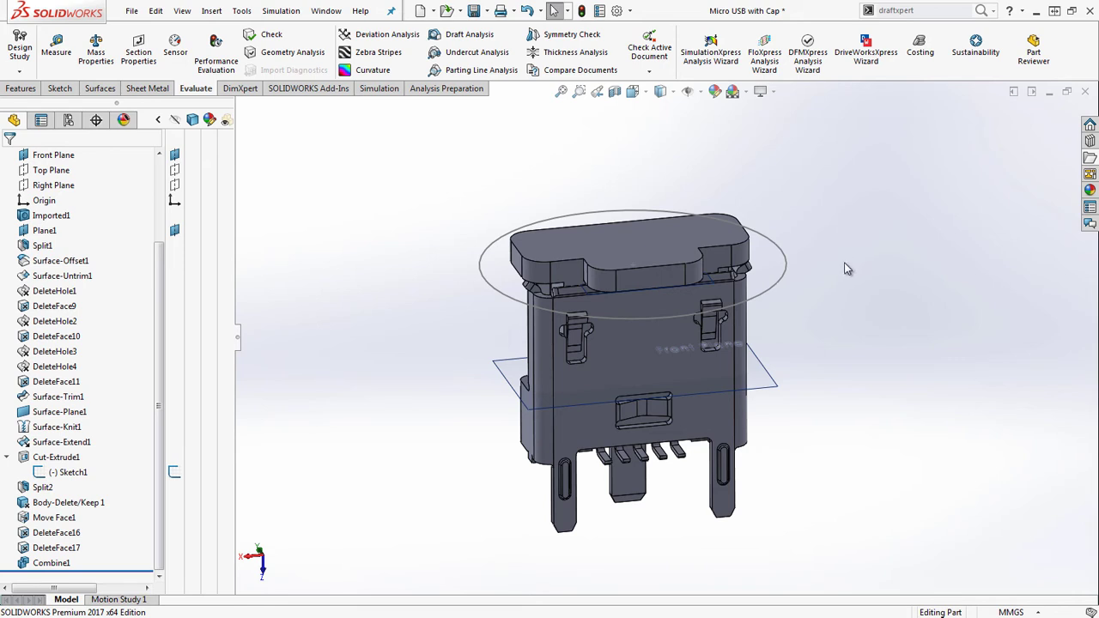
- Find the Measure command in the keyboard shortcut settings by searching "measure", try Shift+M as its shortcut, and accept the settings
{"action": "right_click", "coordinate": [1068, 56]}
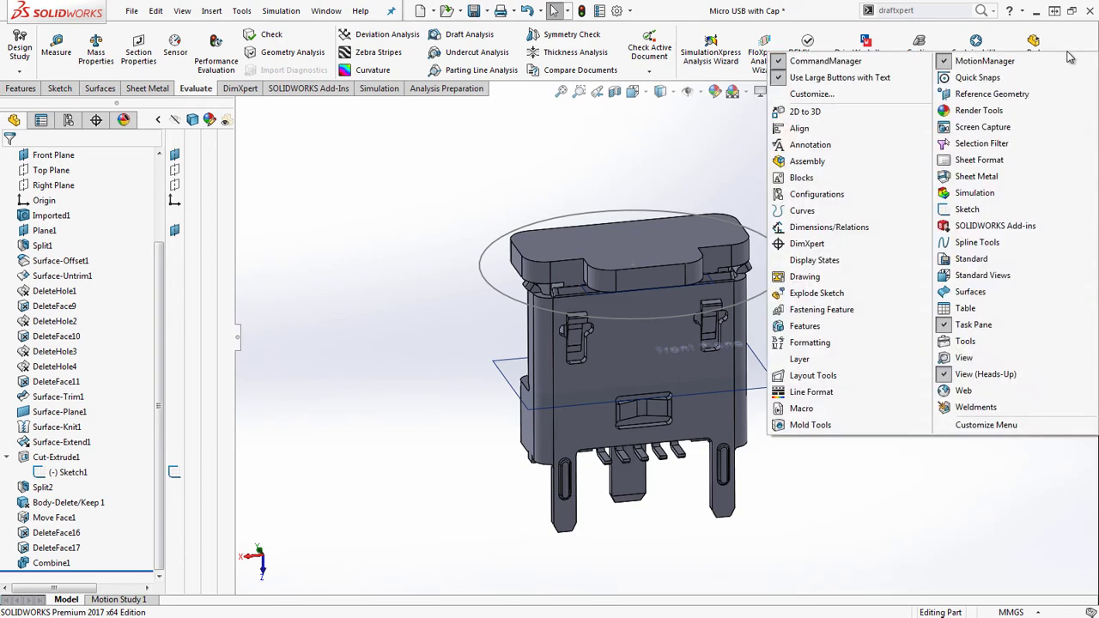
{"action": "left_click", "coordinate": [810, 95]}
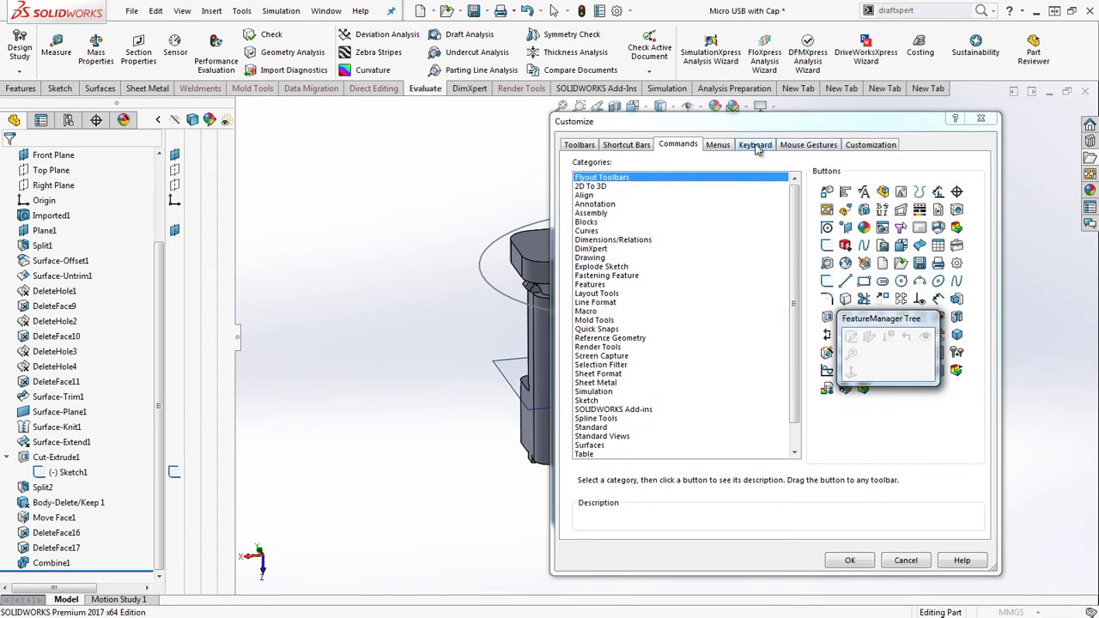
{"action": "left_click", "coordinate": [755, 145]}
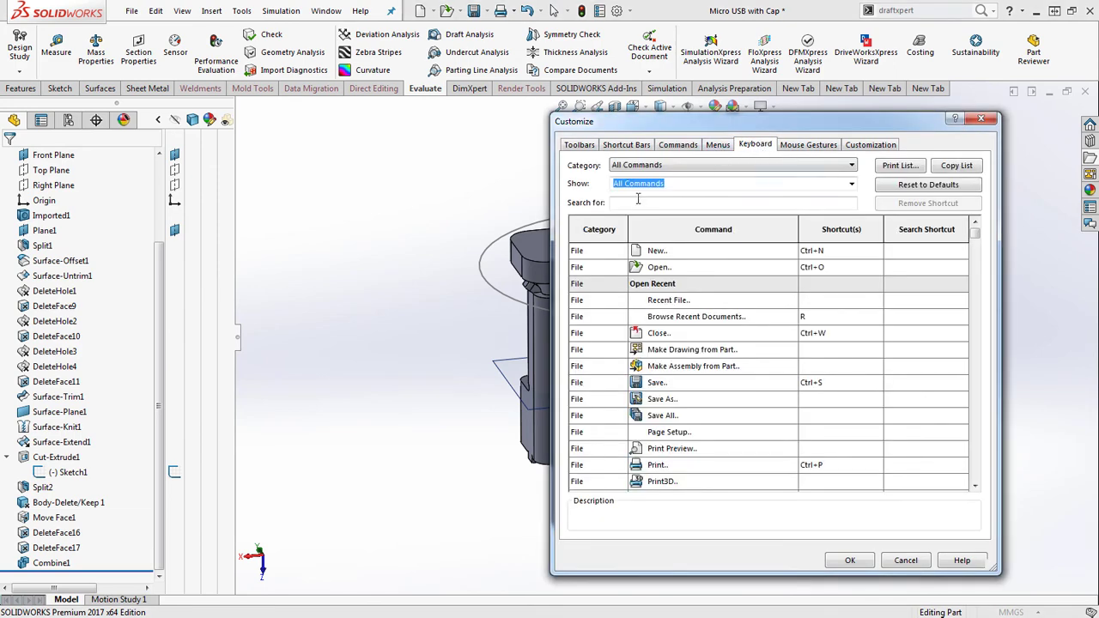
{"action": "left_click", "coordinate": [638, 202]}
{"action": "type", "text": "measure"}
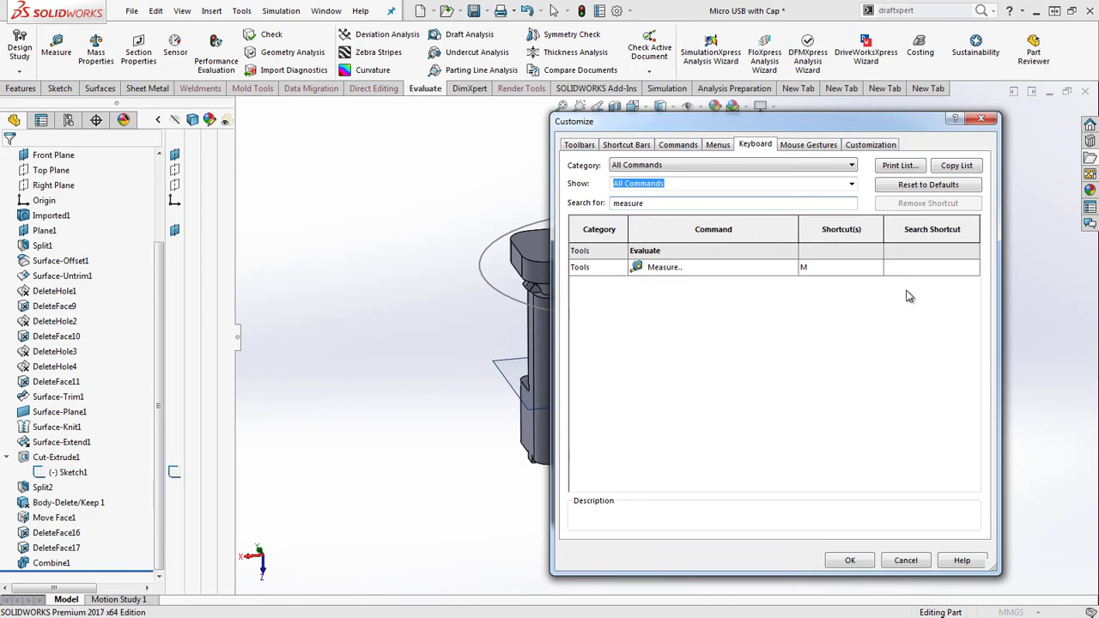
{"action": "left_click", "coordinate": [815, 267]}
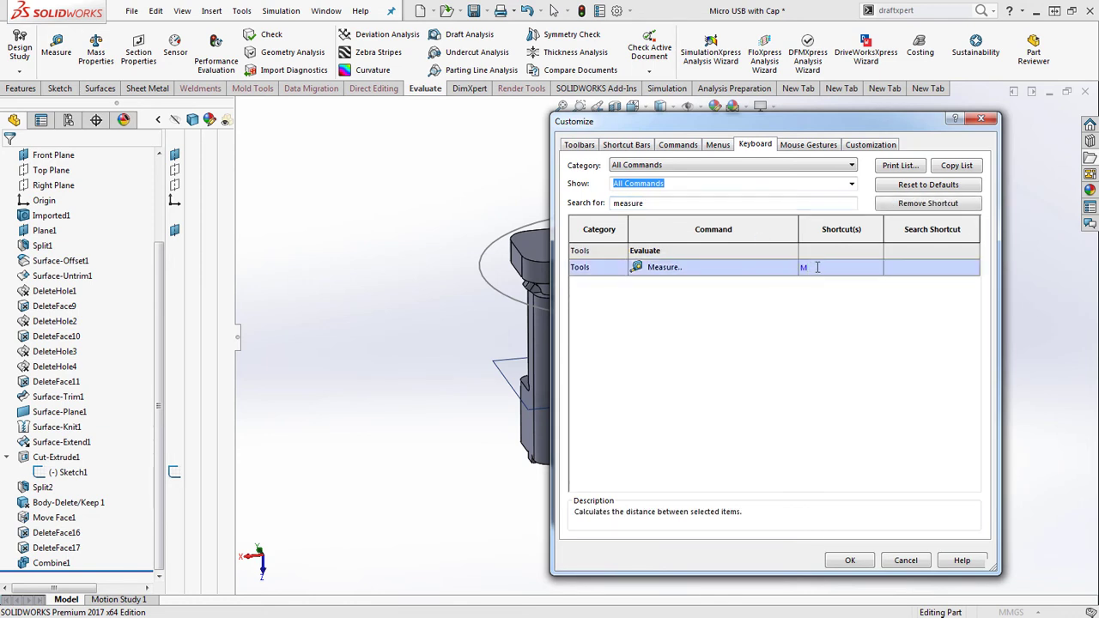
{"action": "key", "text": "BackSpace"}
{"action": "key", "text": "shift+m"}
{"action": "key", "text": "BackSpace"}
{"action": "key", "text": "shift+m"}
{"action": "key", "text": "BackSpace"}
{"action": "left_click", "coordinate": [849, 560]}
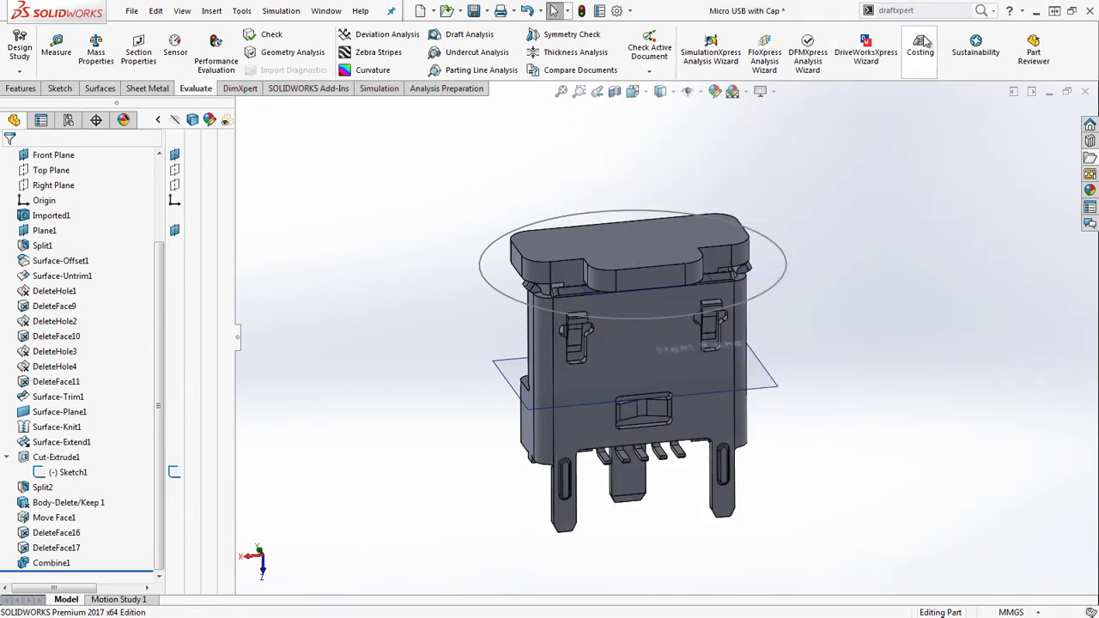
- Look up the shortcut for Hide All Types in the keyboard customization by searching "hide all", and discard the dialog
{"action": "right_click", "coordinate": [1083, 43]}
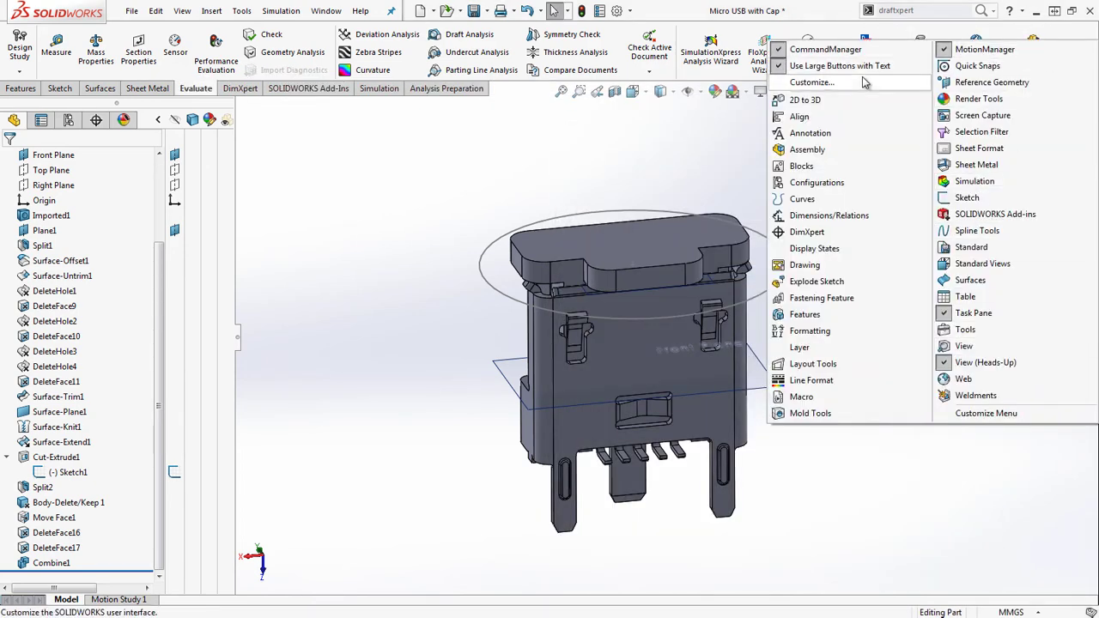
{"action": "left_click", "coordinate": [802, 82]}
{"action": "left_click", "coordinate": [759, 147]}
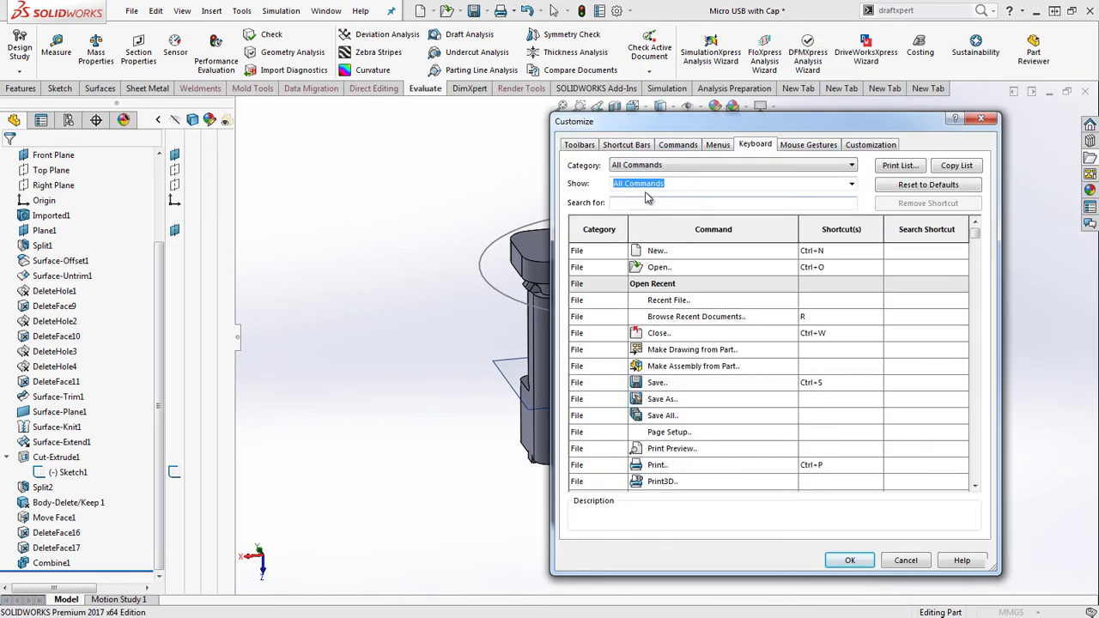
{"action": "left_click_drag", "start_coordinate": [798, 126], "coordinate": [241, 101]}
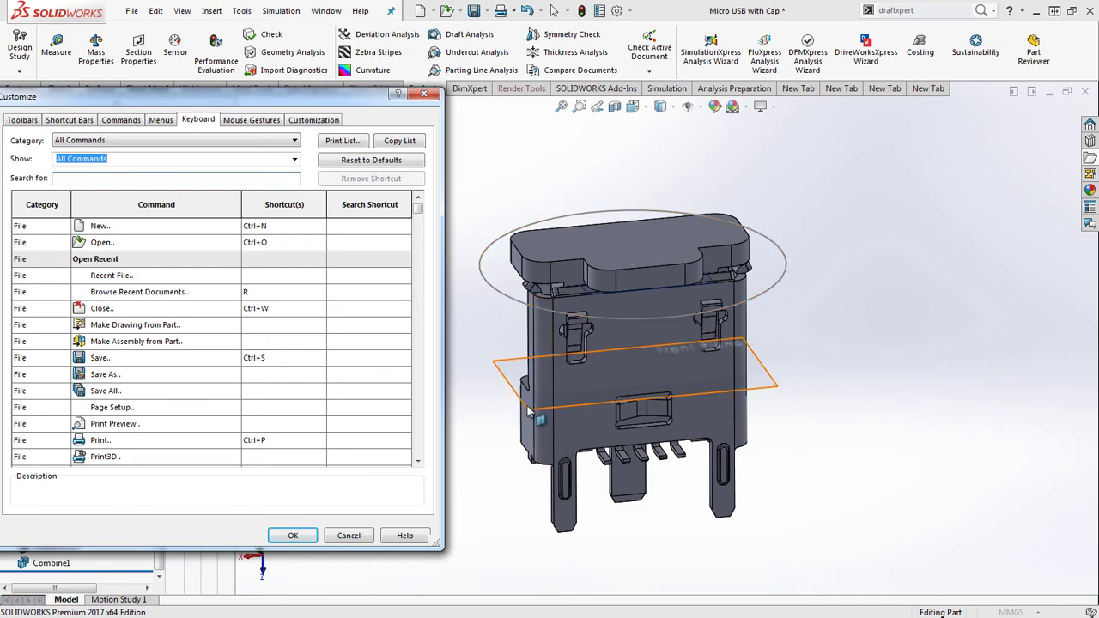
{"action": "left_click_drag", "start_coordinate": [270, 100], "coordinate": [859, 119]}
{"action": "left_click", "coordinate": [653, 196]}
{"action": "type", "text": "hide all"}
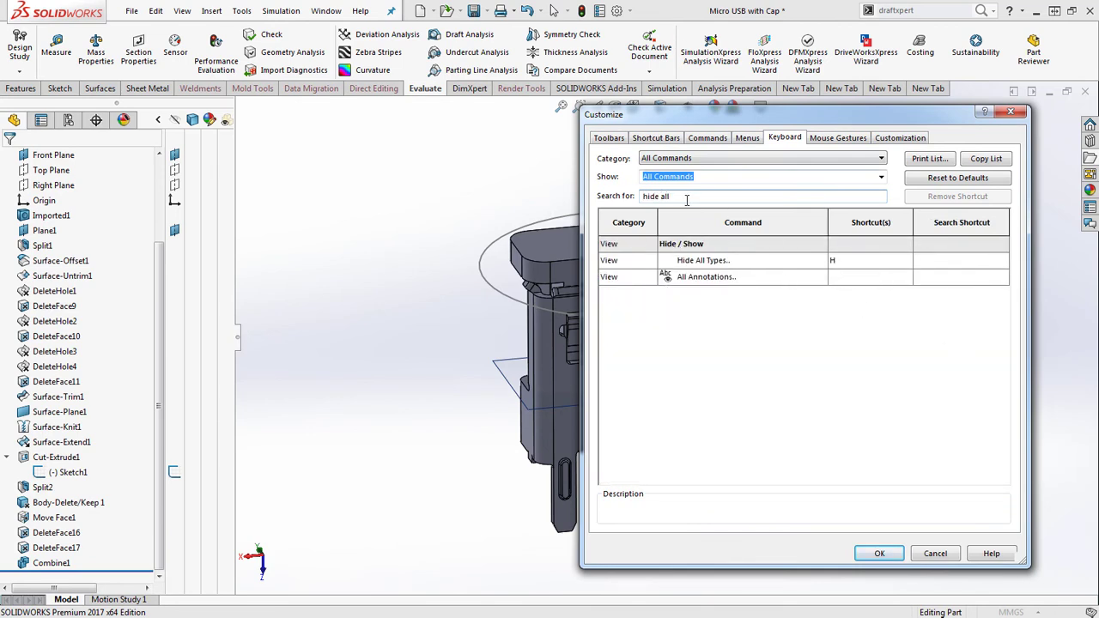
{"action": "key", "text": "Tab"}
{"action": "left_click", "coordinate": [935, 554]}
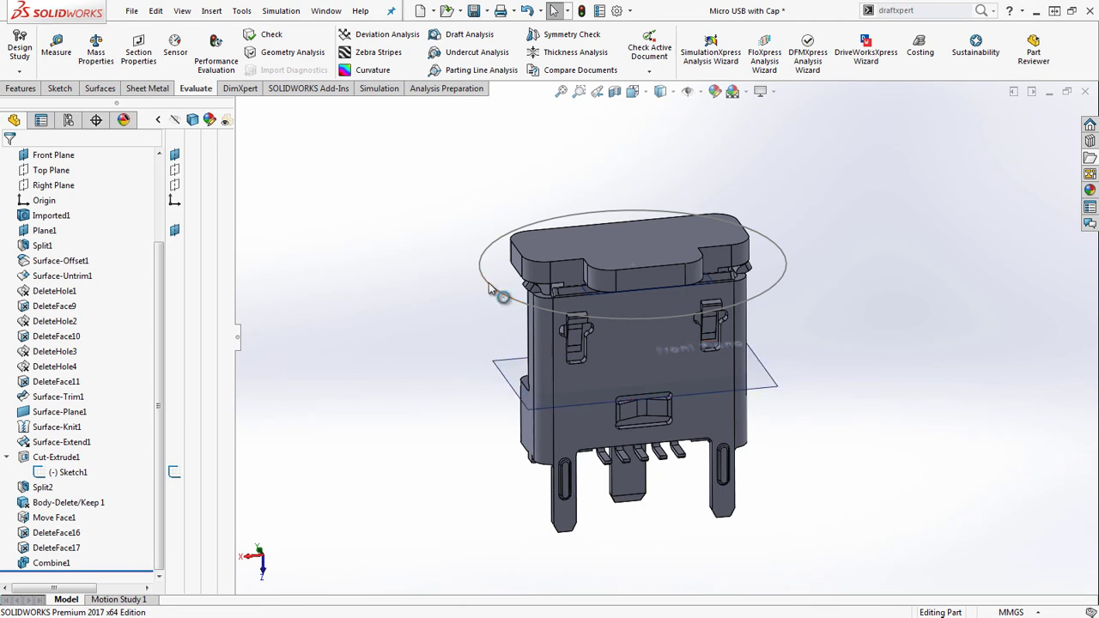
- Bring up the pop-up shortcut bar in the graphics area above the cap
{"action": "left_click", "coordinate": [456, 176]}
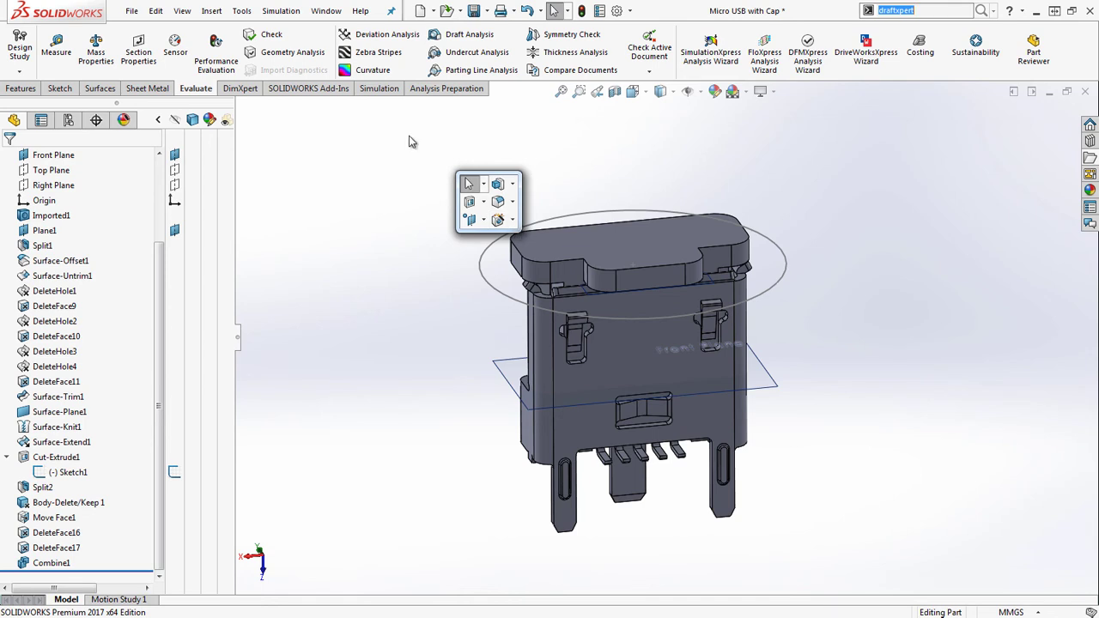
{"action": "left_click", "coordinate": [594, 176]}
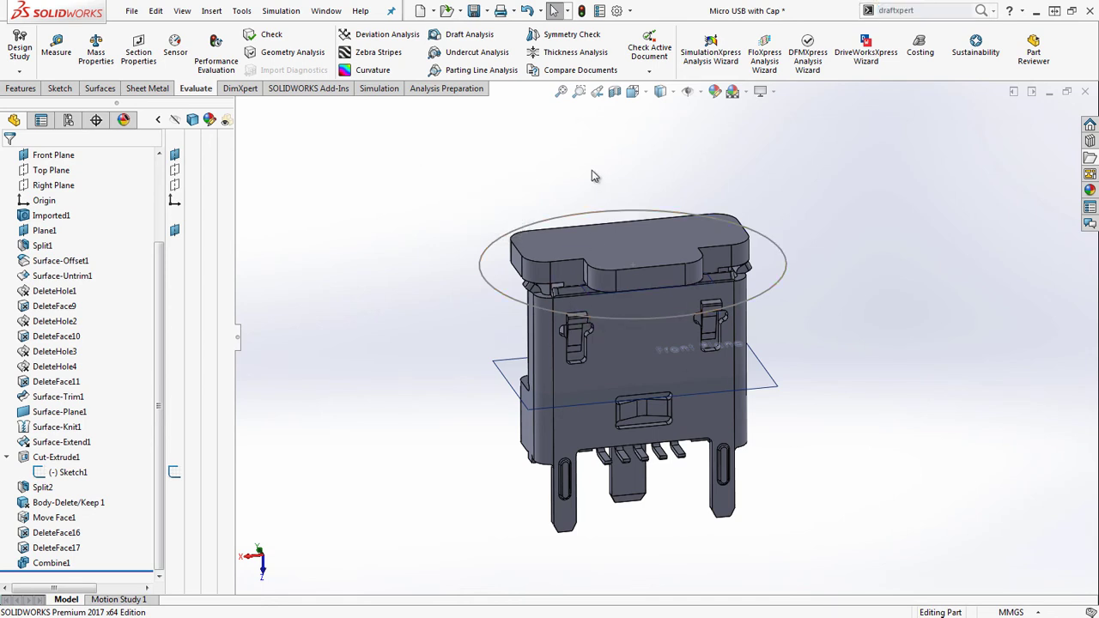
{"action": "left_click", "coordinate": [532, 185]}
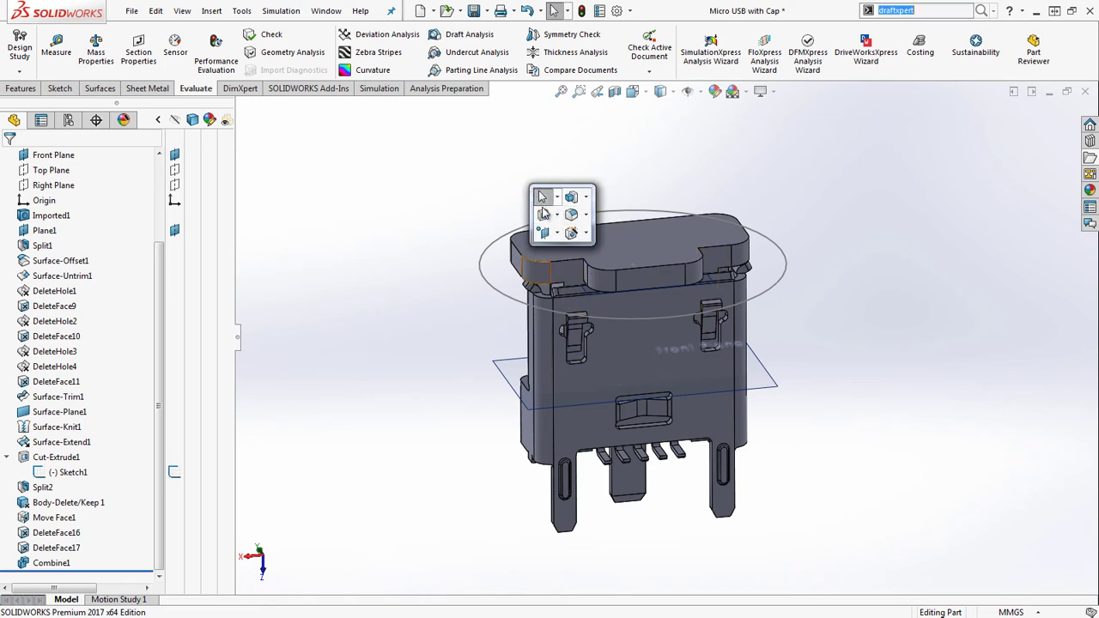
- Dismiss the shortcut bar, find the Hide/Show Sketches command by searching the keyboard shortcut settings for "sketch", and set its shortcut to Shift+S
{"action": "left_click", "coordinate": [384, 157]}
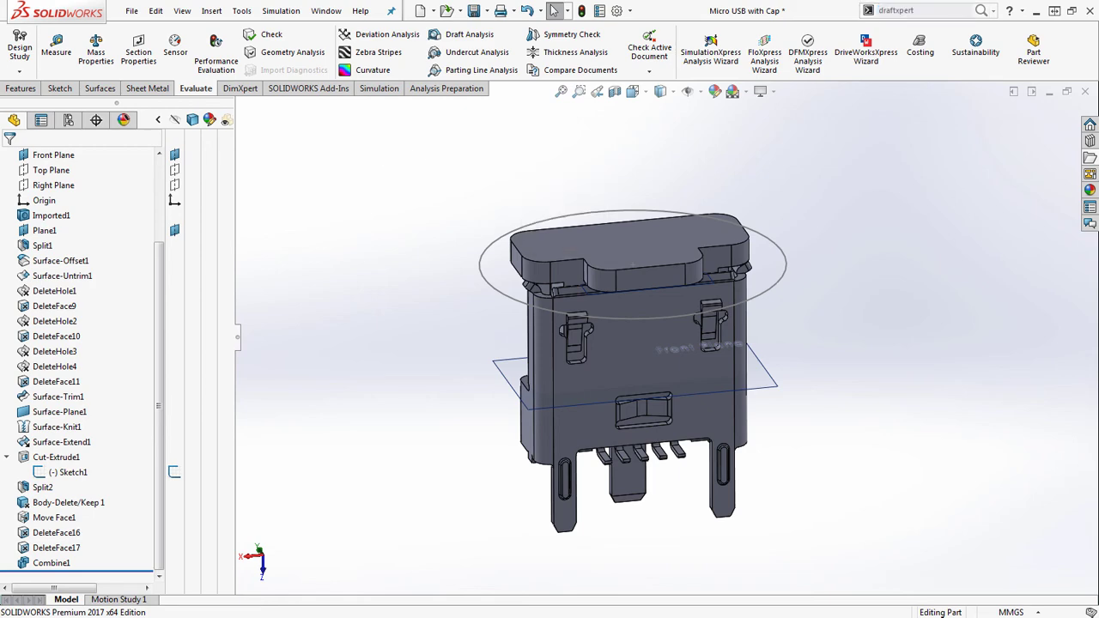
{"action": "right_click", "coordinate": [1068, 58]}
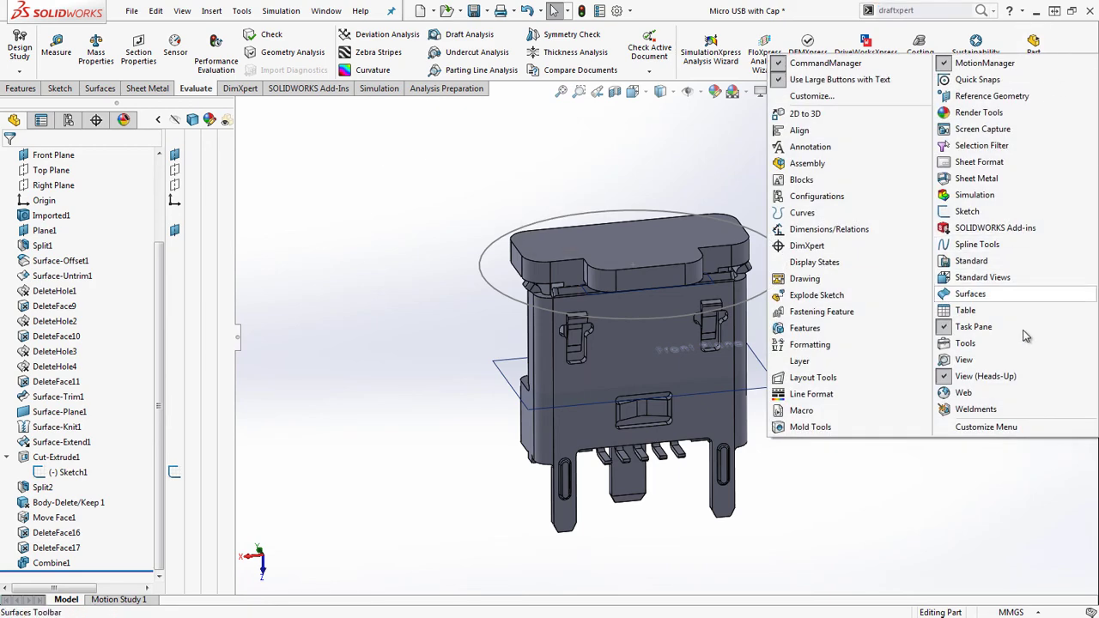
{"action": "left_click", "coordinate": [842, 97]}
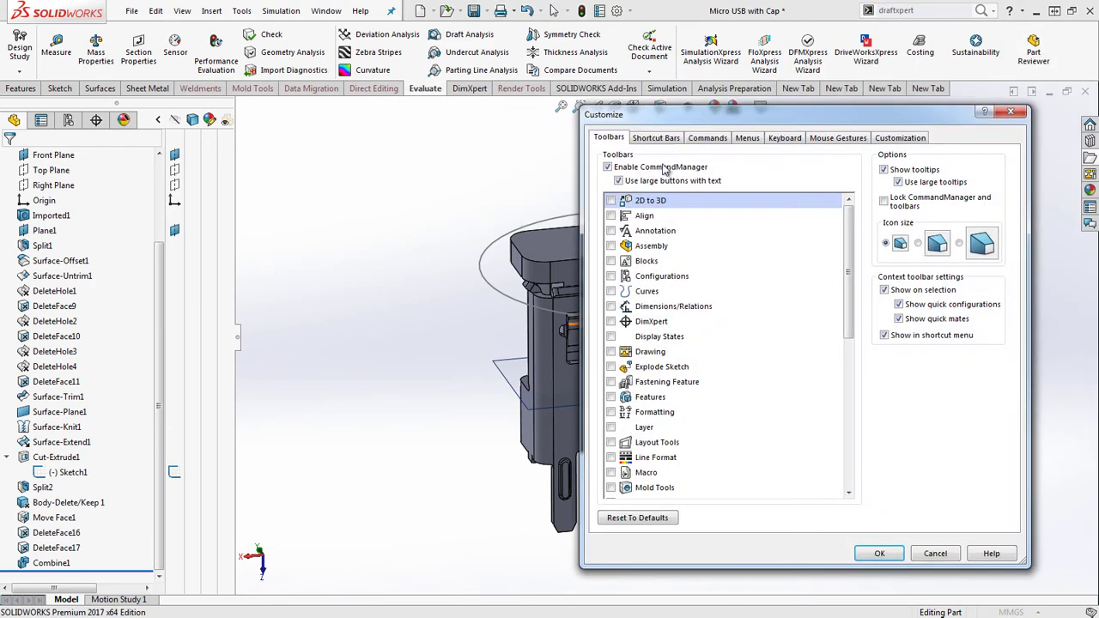
{"action": "left_click", "coordinate": [782, 137]}
{"action": "left_click", "coordinate": [693, 195]}
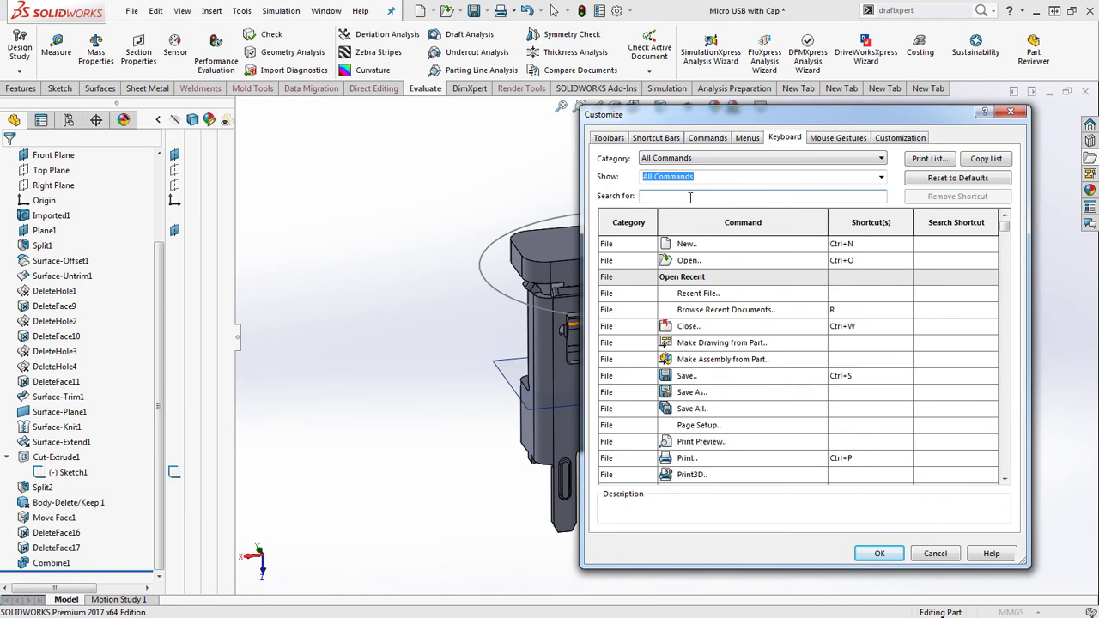
{"action": "type", "text": "sketche"}
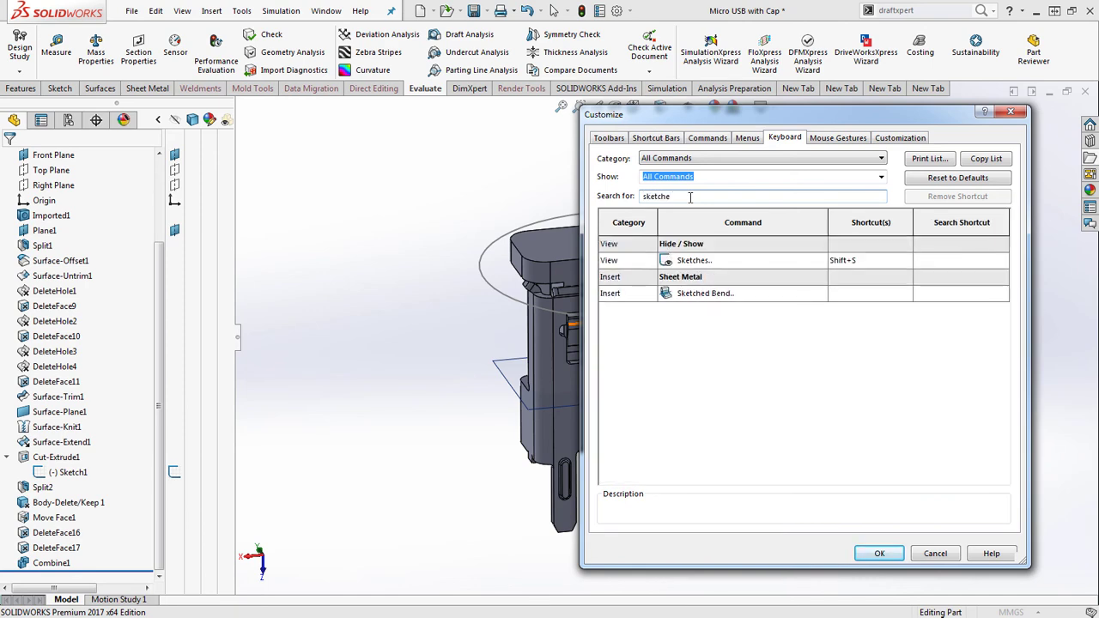
{"action": "key", "text": "BackSpace"}
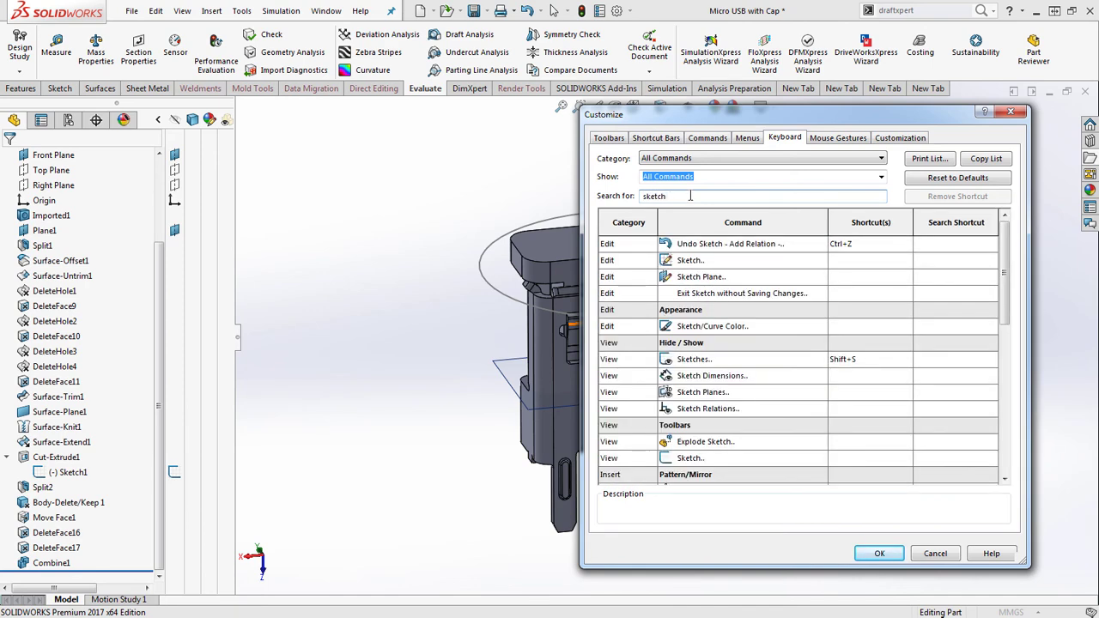
{"action": "mouse_move", "coordinate": [1006, 249]}
{"action": "left_mouse_down"}
{"action": "mouse_move", "coordinate": [1008, 429]}
{"action": "mouse_move", "coordinate": [970, 259]}
{"action": "left_mouse_up"}
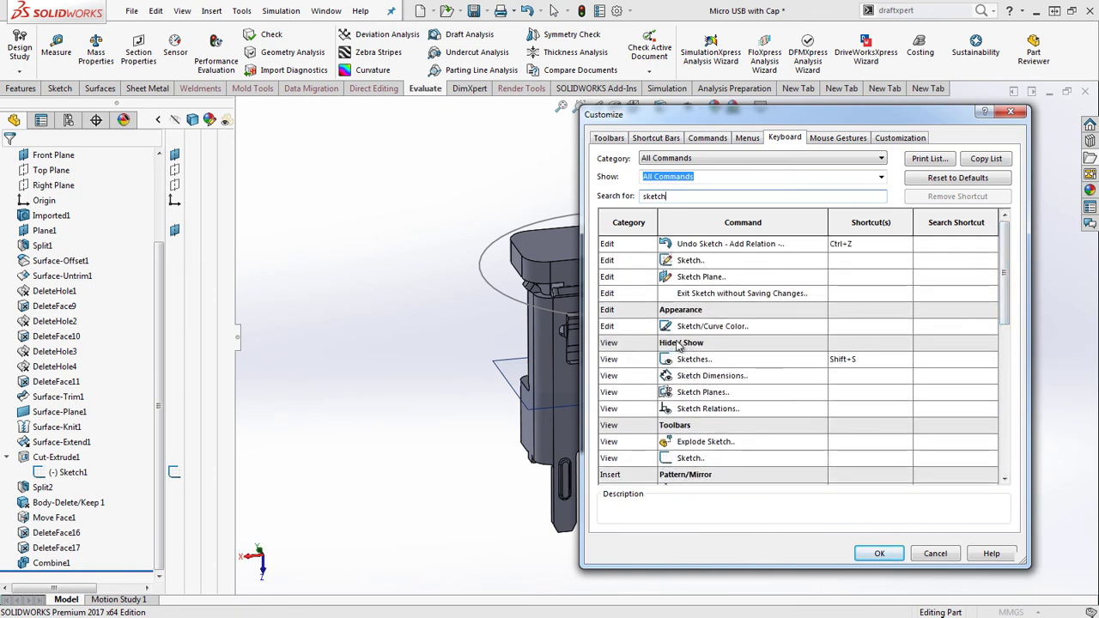
{"action": "left_click", "coordinate": [856, 358]}
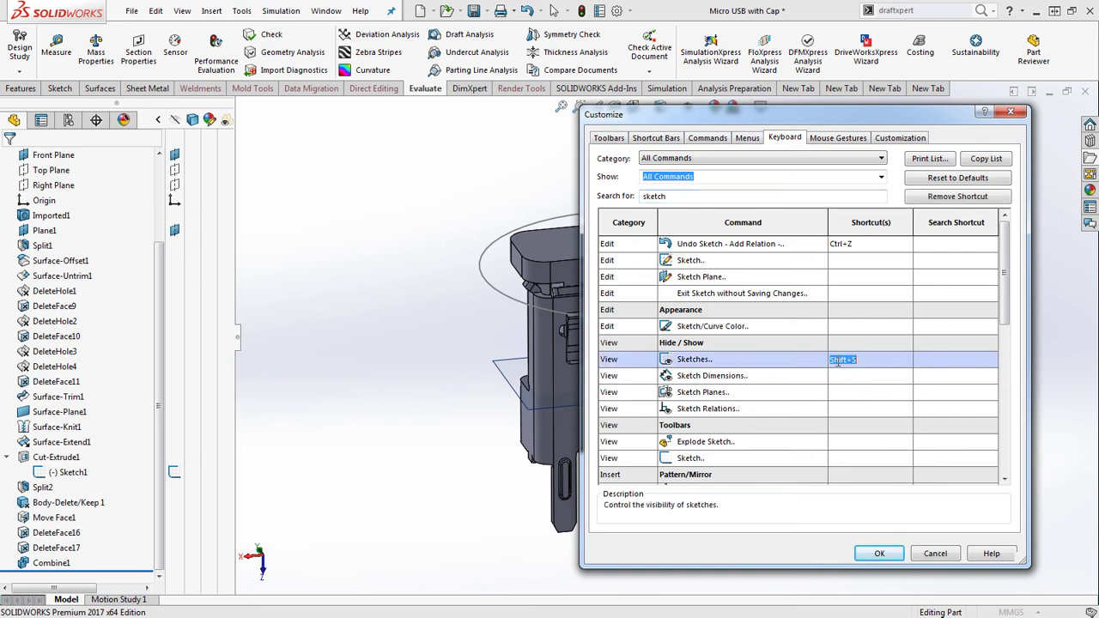
{"action": "key", "text": "shift+s"}
- Look up the shortcut for the Hide/Show Planes command by searching "planes", and accept the customization settings
{"action": "double_click", "coordinate": [693, 190]}
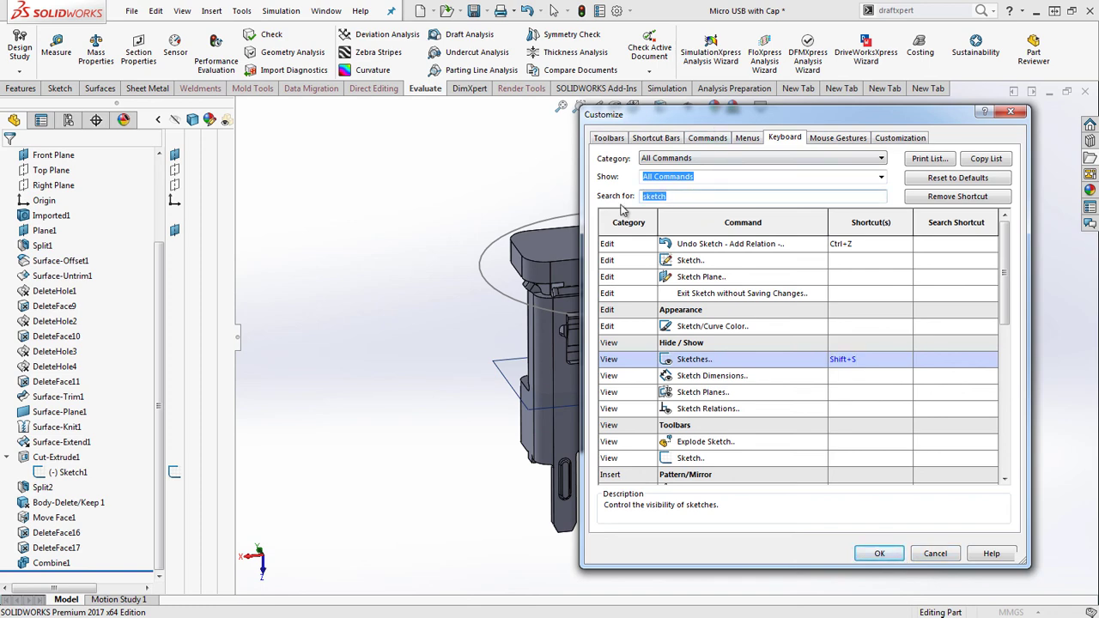
{"action": "type", "text": "planes"}
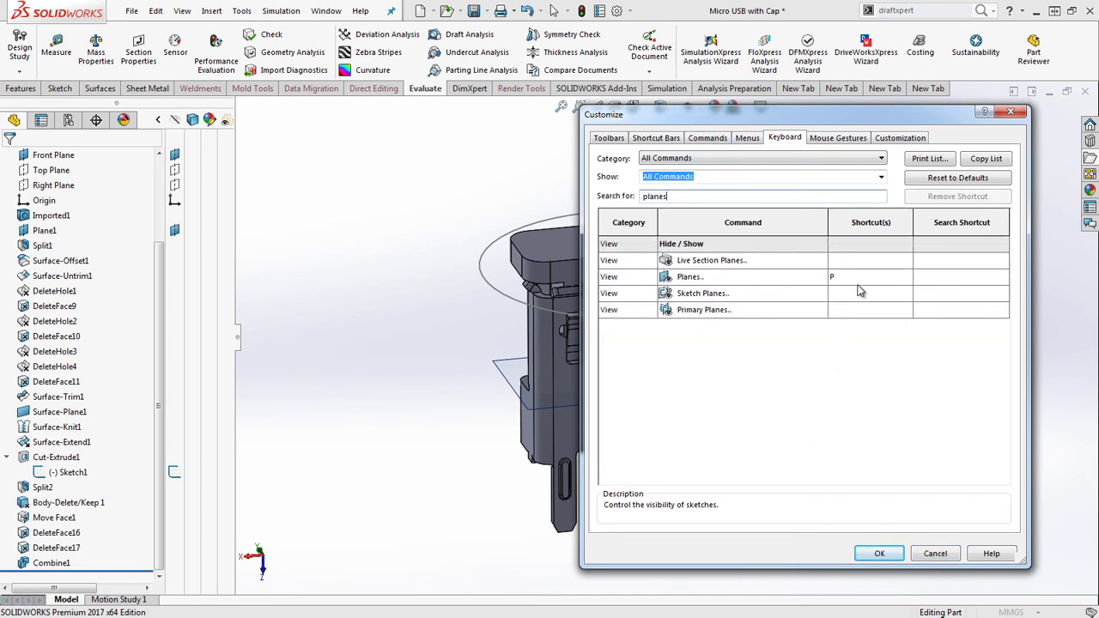
{"action": "left_click", "coordinate": [881, 555]}
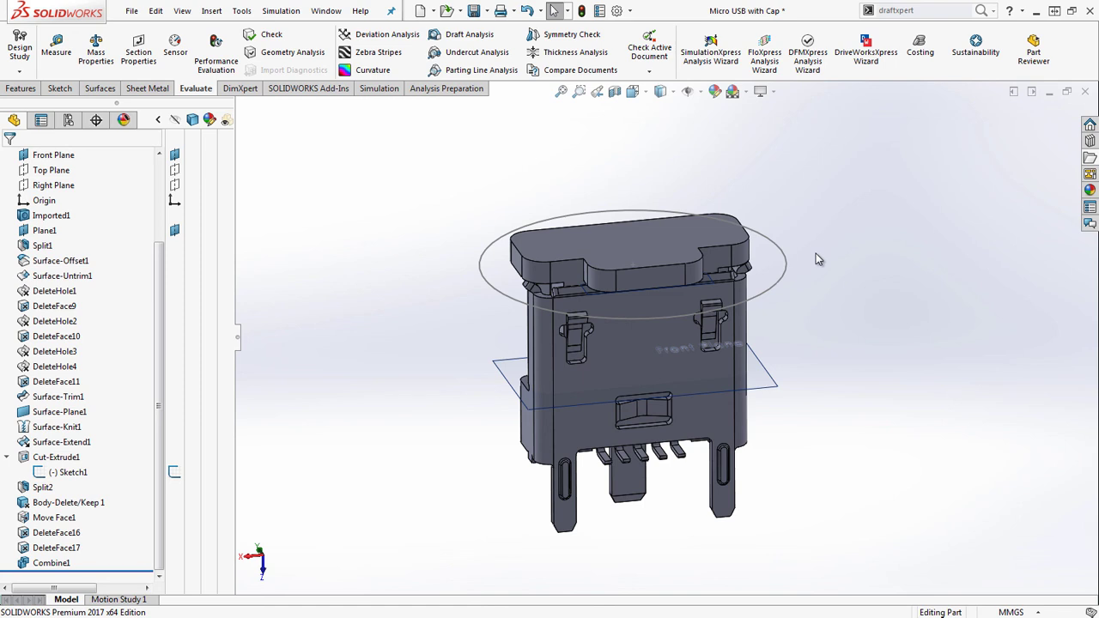
- Hide all types of planes and sketches around the part, and start the Measure command
{"action": "left_click", "coordinate": [266, 411]}
{"action": "key", "text": "m"}
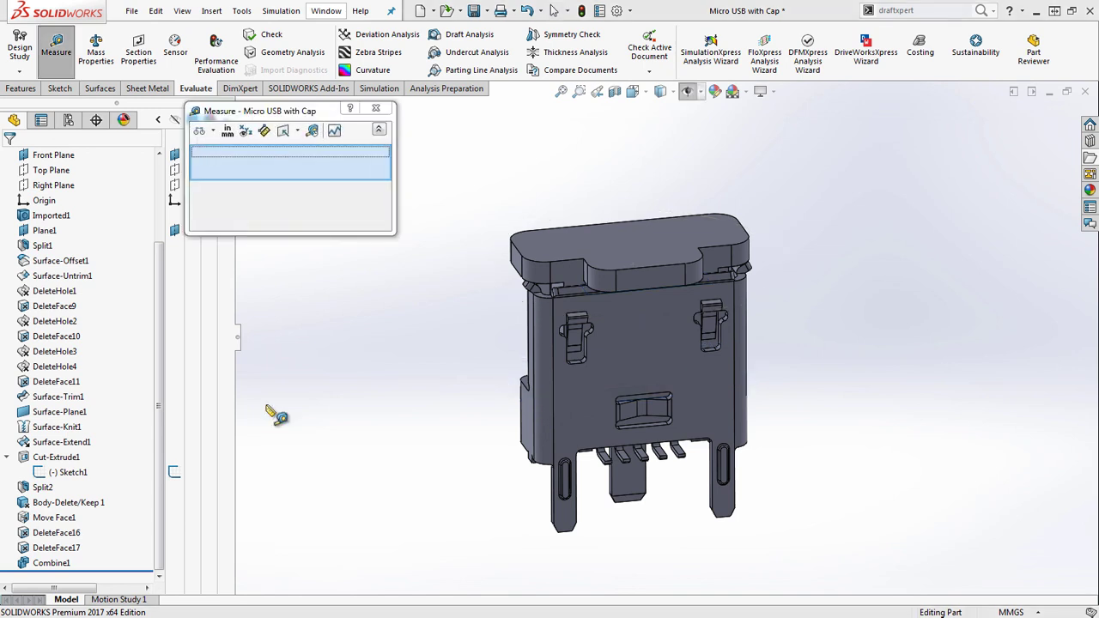